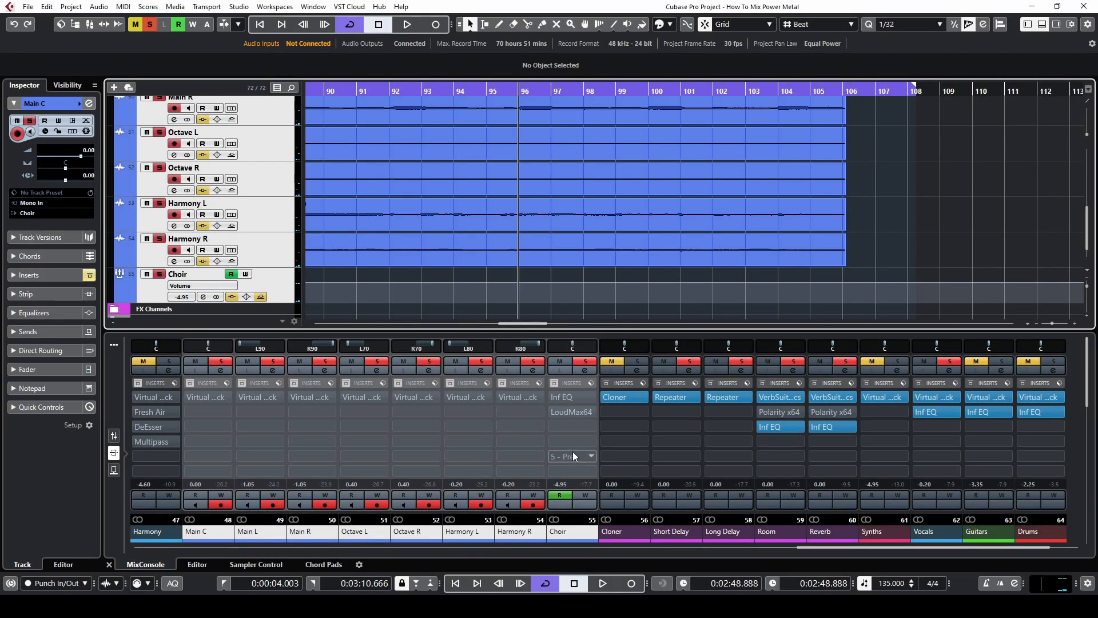
# Step: Reactivate the bypassed inserts and sends on the selected vocal and Choir tracks and play the section
pyautogui.click(236, 296)
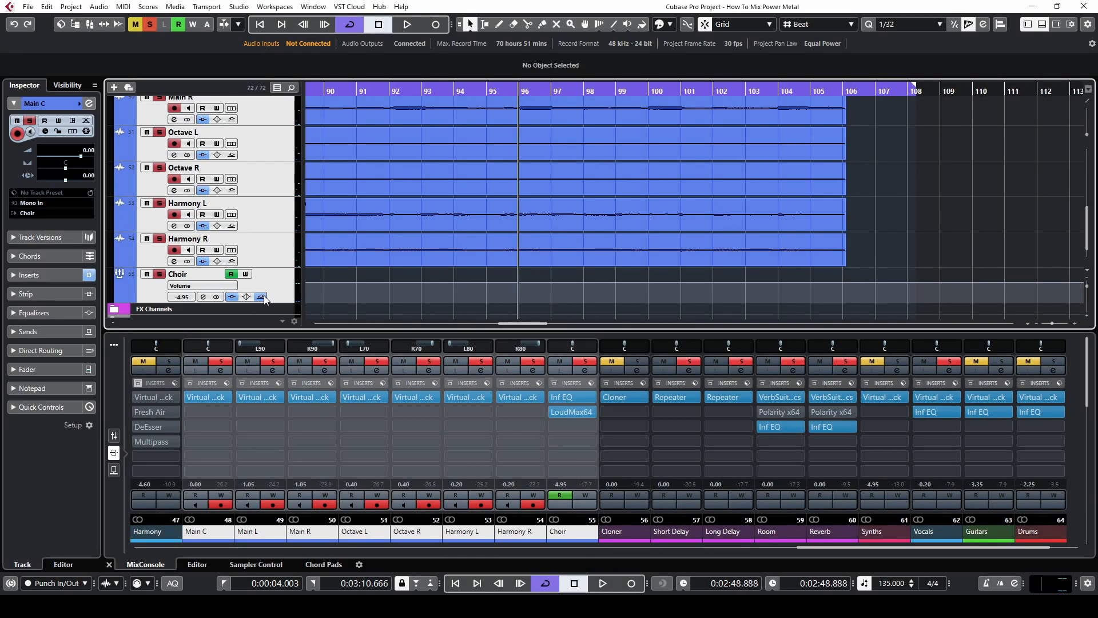
pyautogui.press('space')
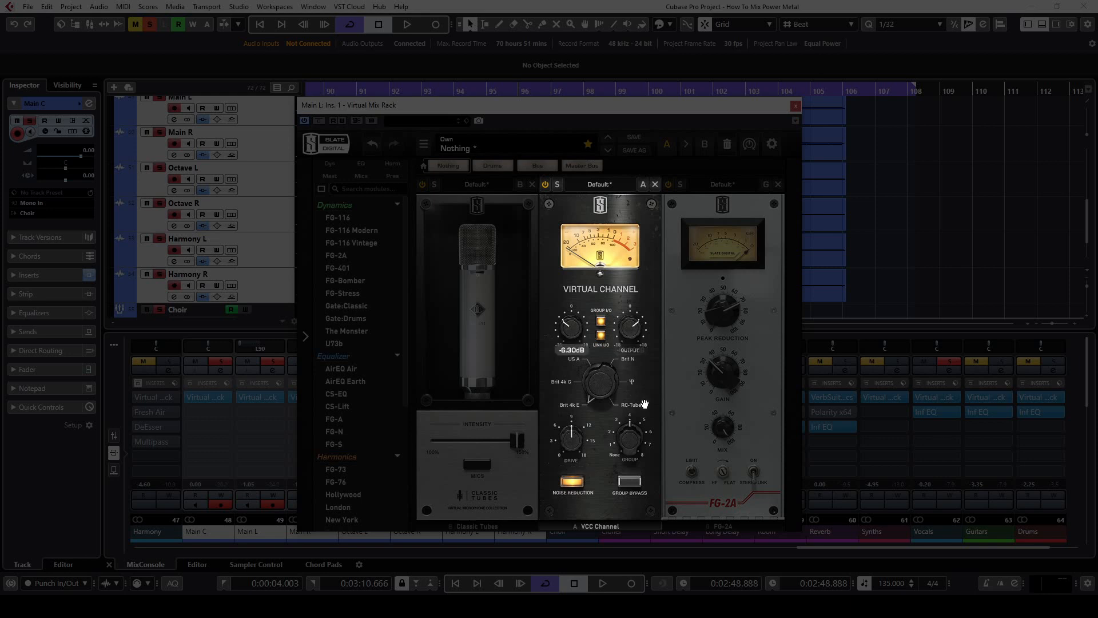
# Step: Compare the Main L vocal with its Virtual Mix Rack chain bypassed and active during playback
pyautogui.moveTo(693, 472)
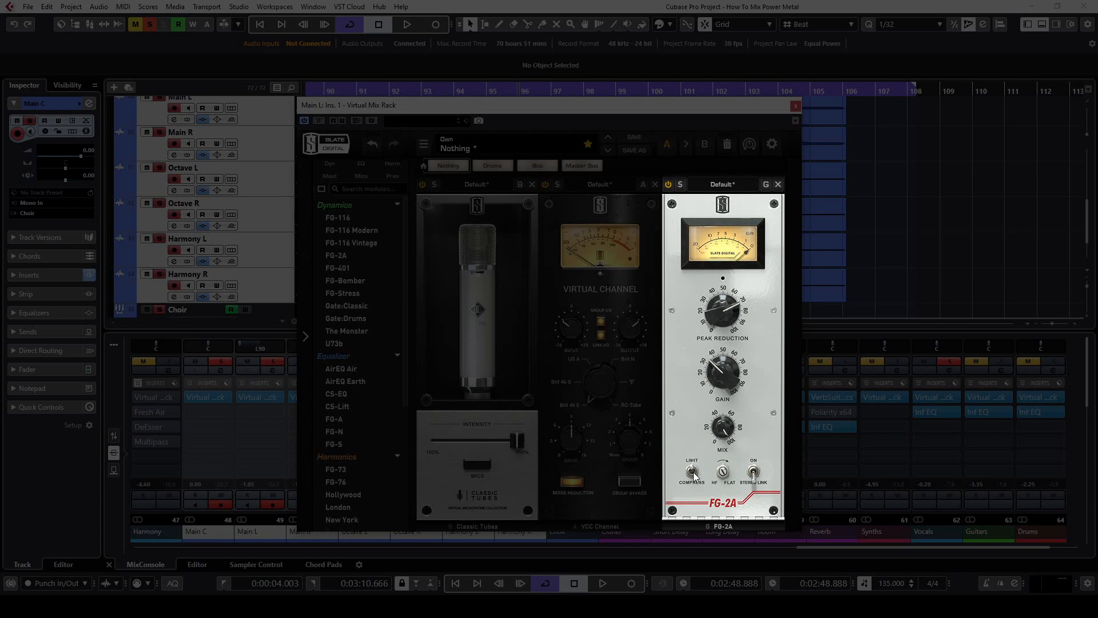
pyautogui.click(319, 122)
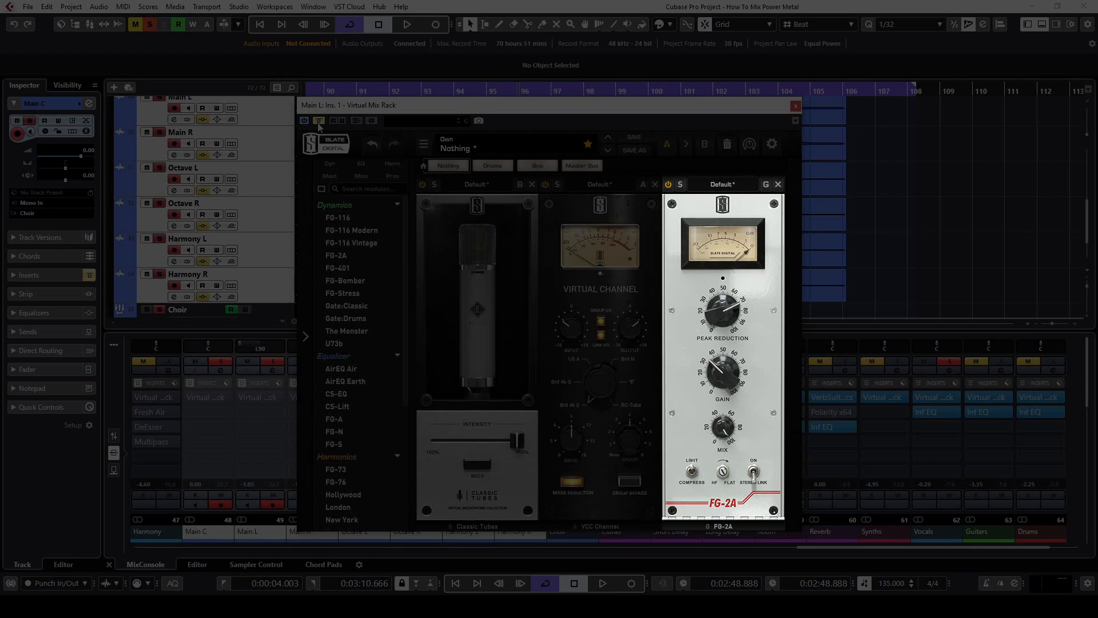
pyautogui.press('space')
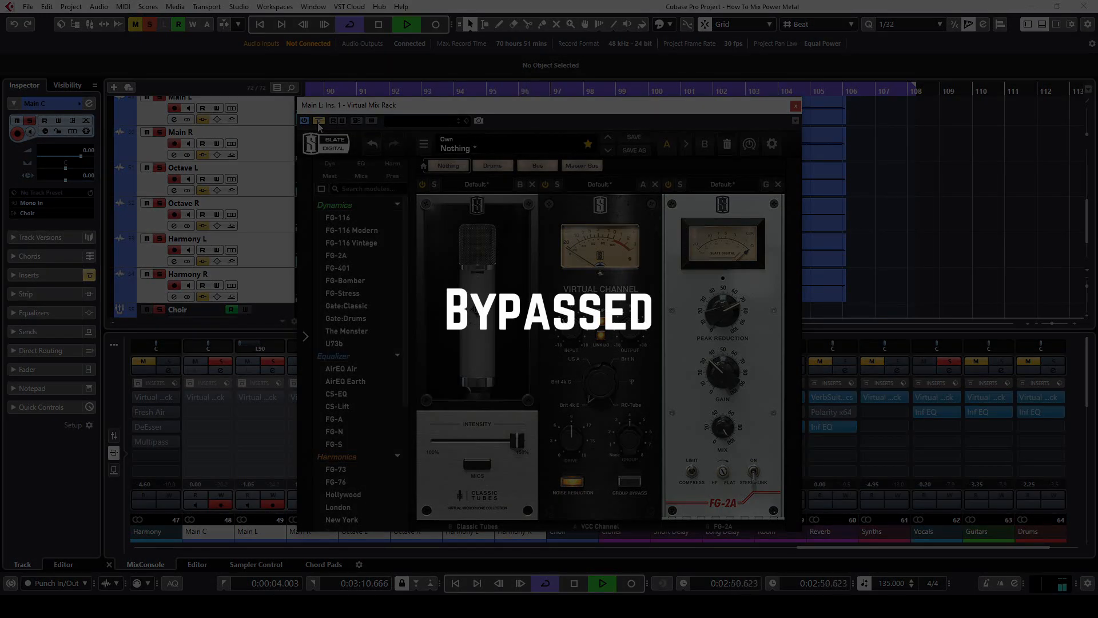
pyautogui.click(318, 123)
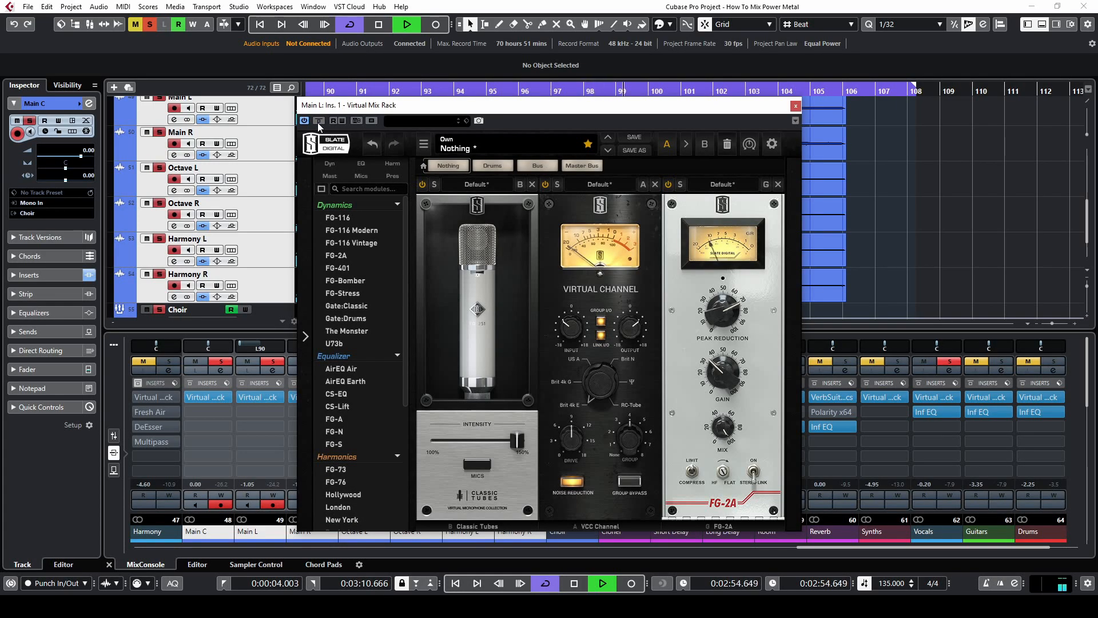
pyautogui.click(318, 121)
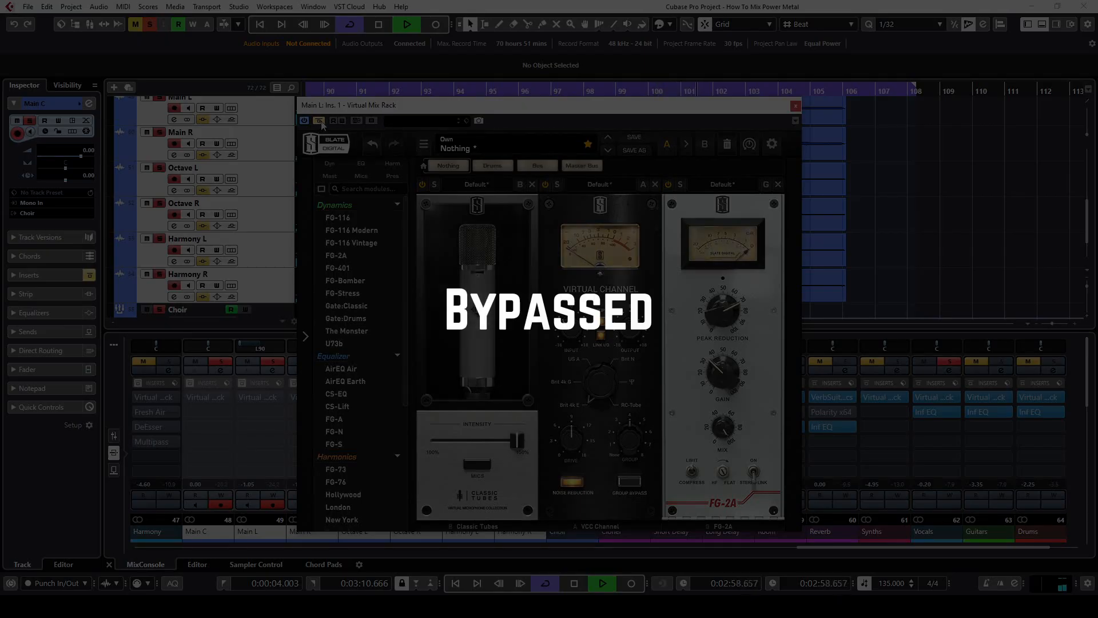
pyautogui.click(321, 122)
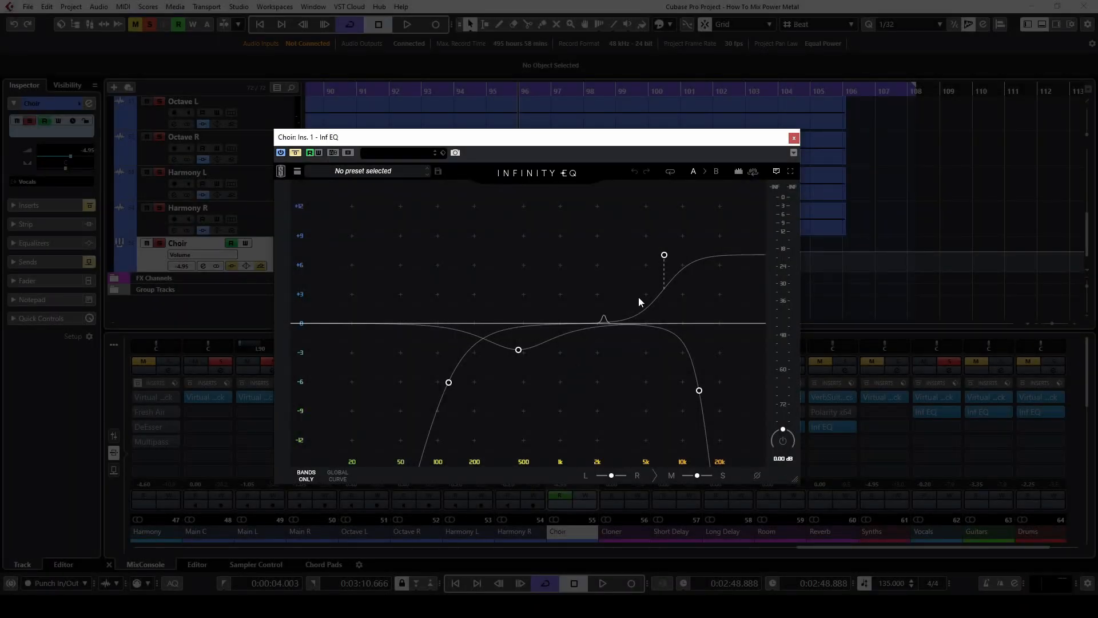
# Step: Inspect the high shelf, low-mid cut, low-cut and high-cut bands in the Choir track's Infinity EQ
pyautogui.click(664, 256)
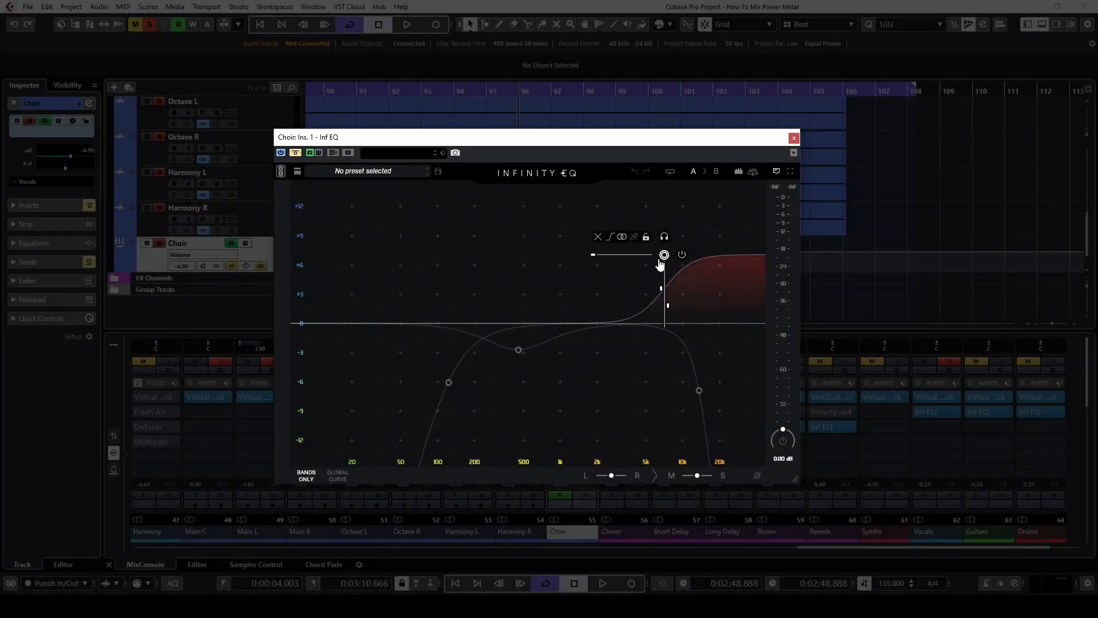
pyautogui.click(518, 350)
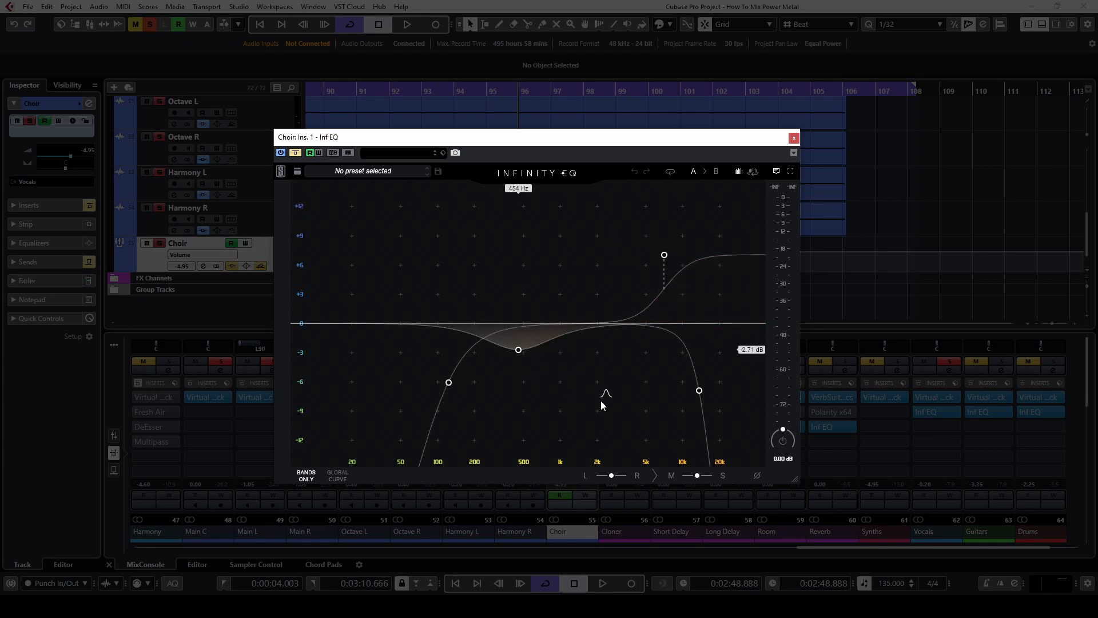
pyautogui.click(447, 383)
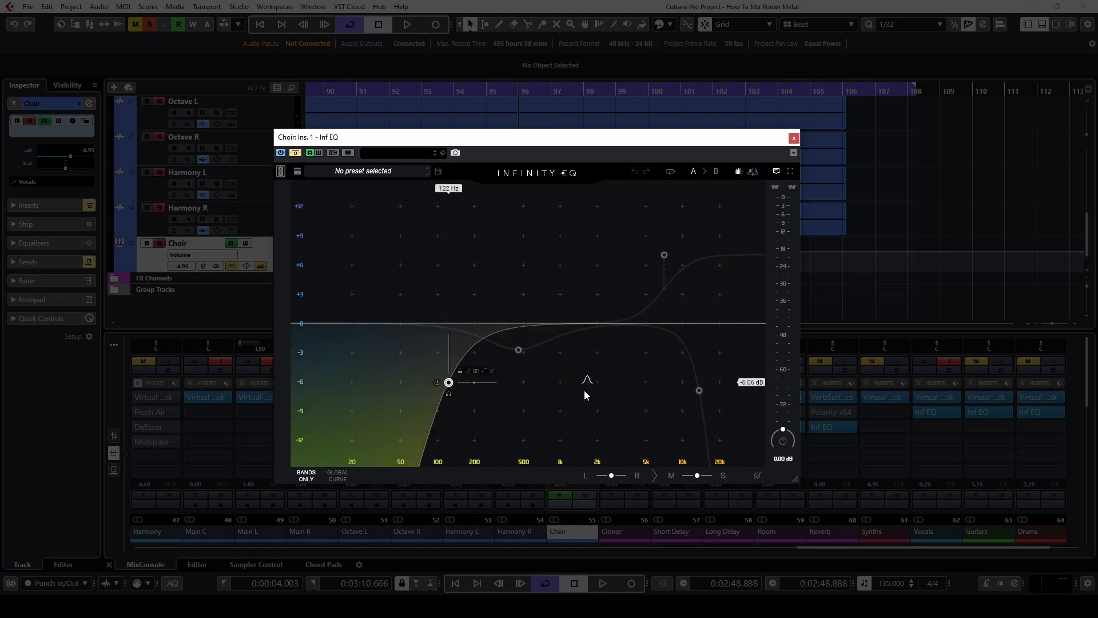
pyautogui.click(699, 390)
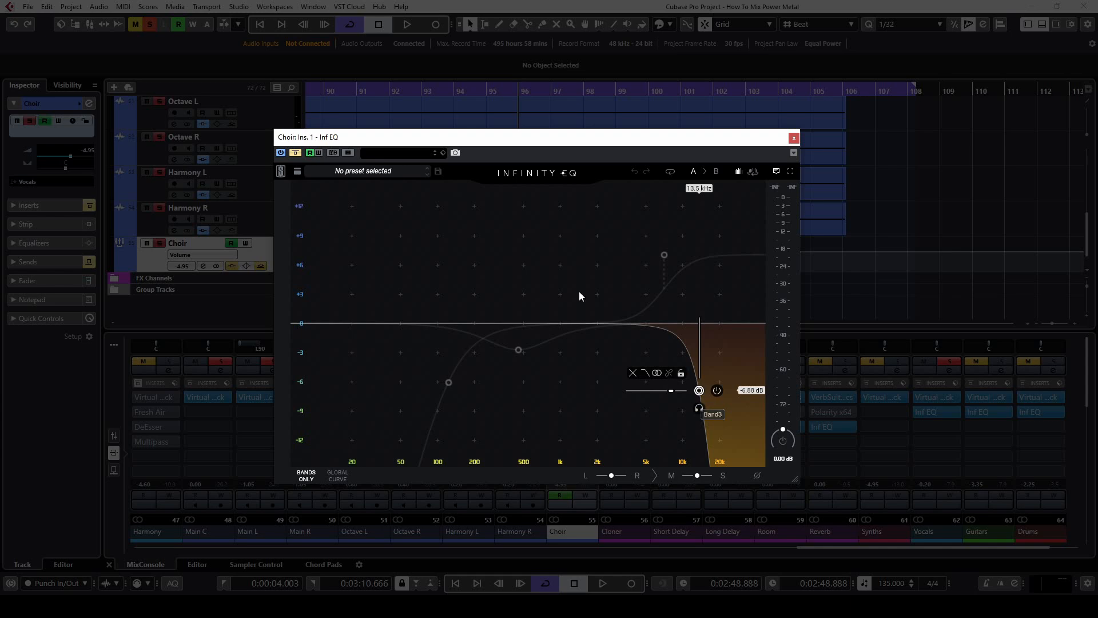
# Step: Compare the Choir with Infinity EQ bypassed and active during playback, leaving the EQ switched on
pyautogui.press('space')
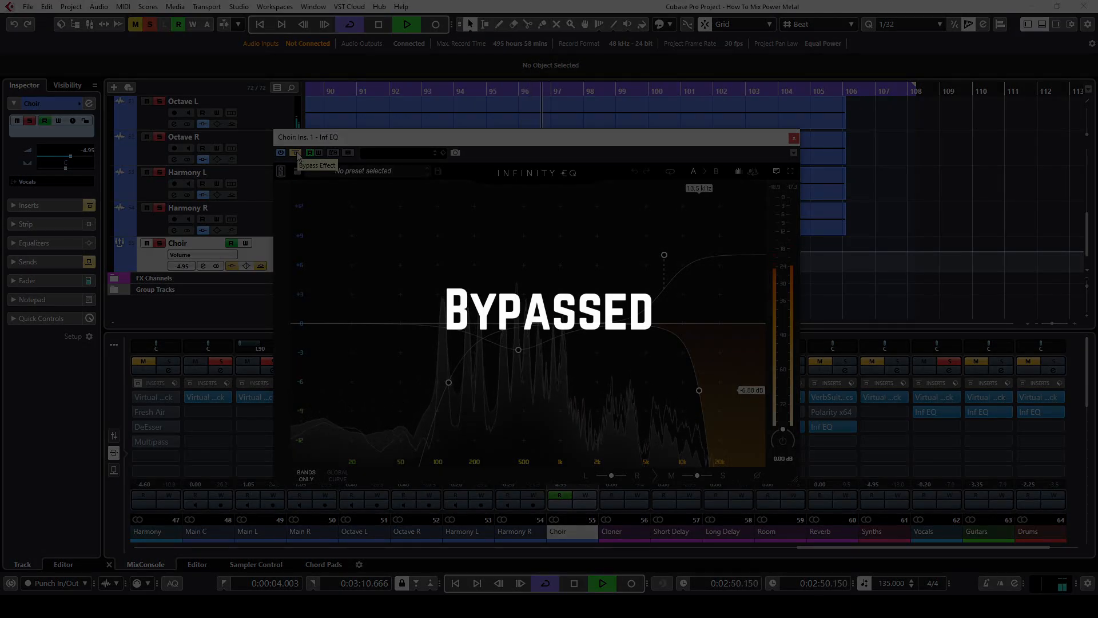
pyautogui.click(296, 155)
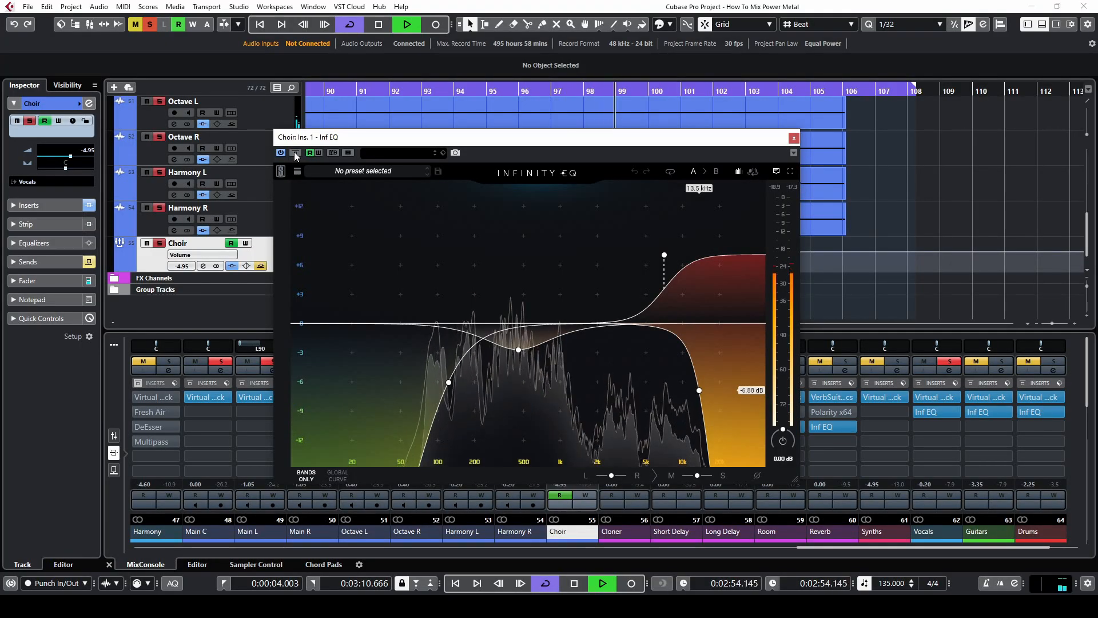
pyautogui.click(296, 155)
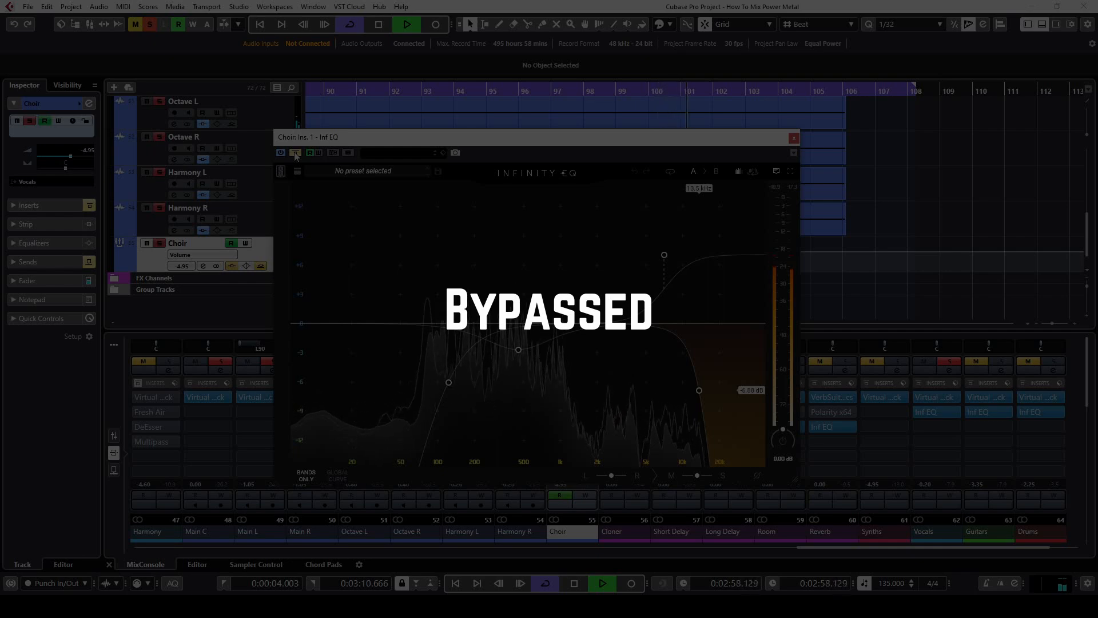
pyautogui.click(296, 155)
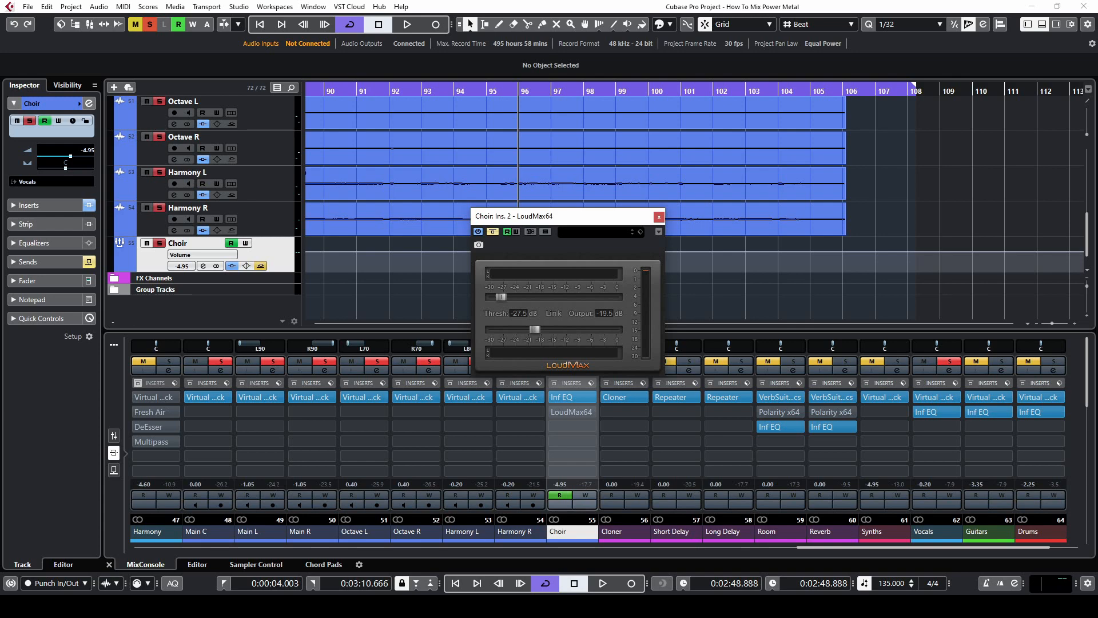
# Step: Compare the Choir with the LoudMax limiter bypassed and active during playback, leave it active, and close the plugin
pyautogui.press('space')
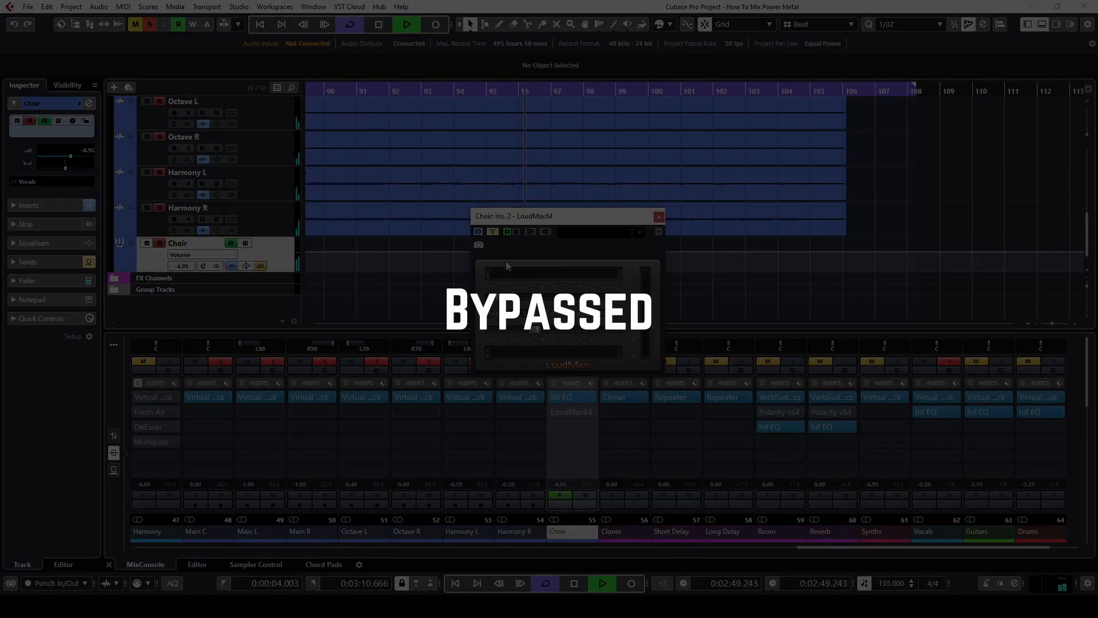
pyautogui.click(493, 232)
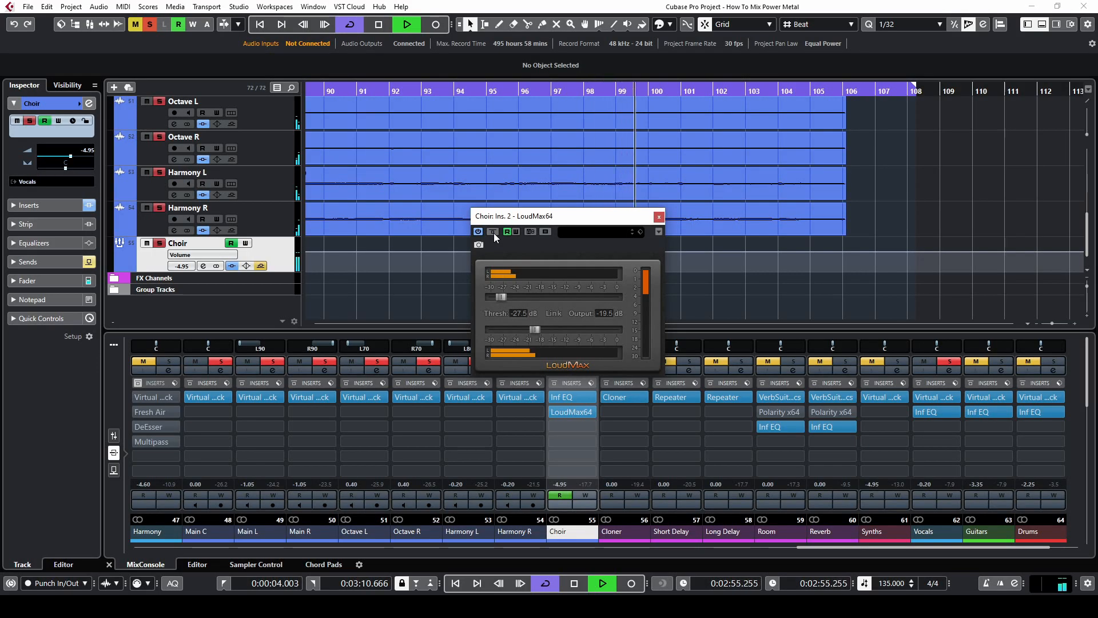
pyautogui.click(493, 233)
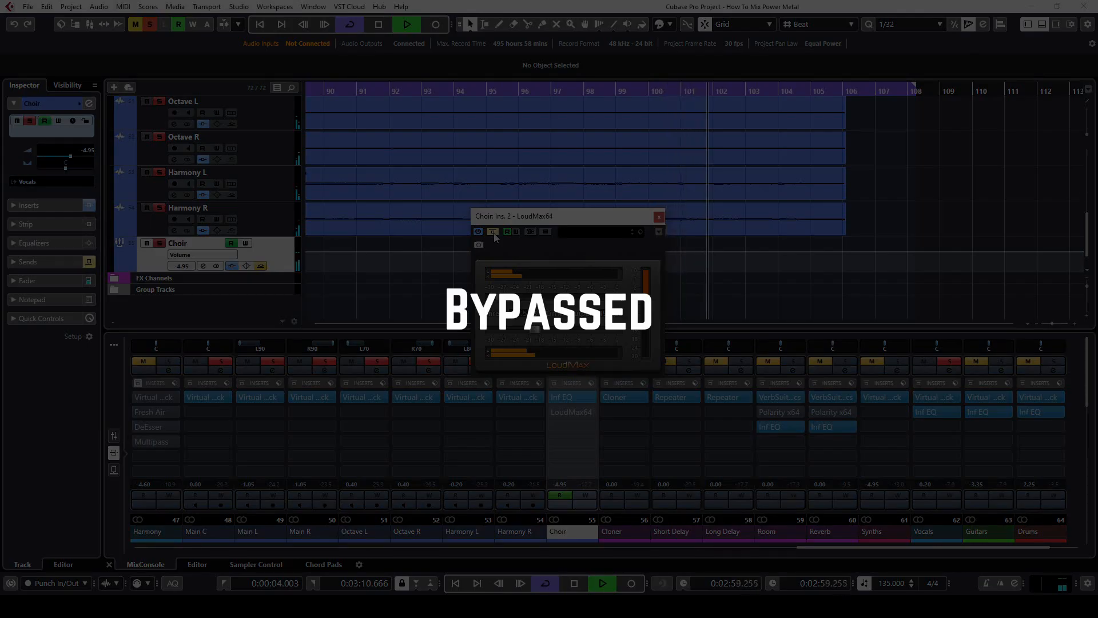
pyautogui.click(493, 231)
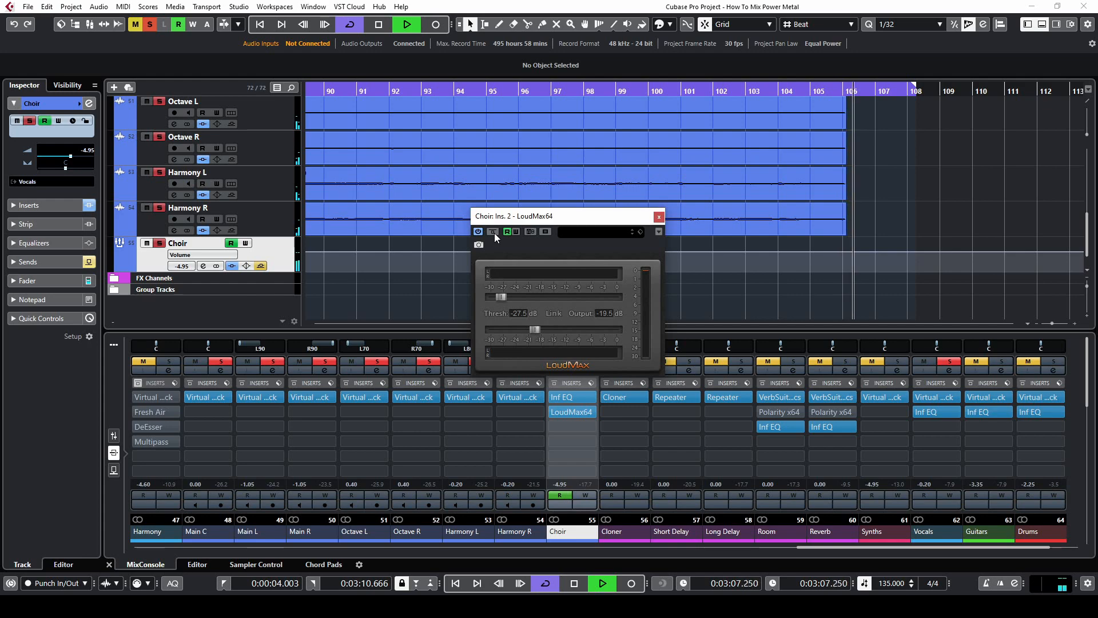
pyautogui.press('space')
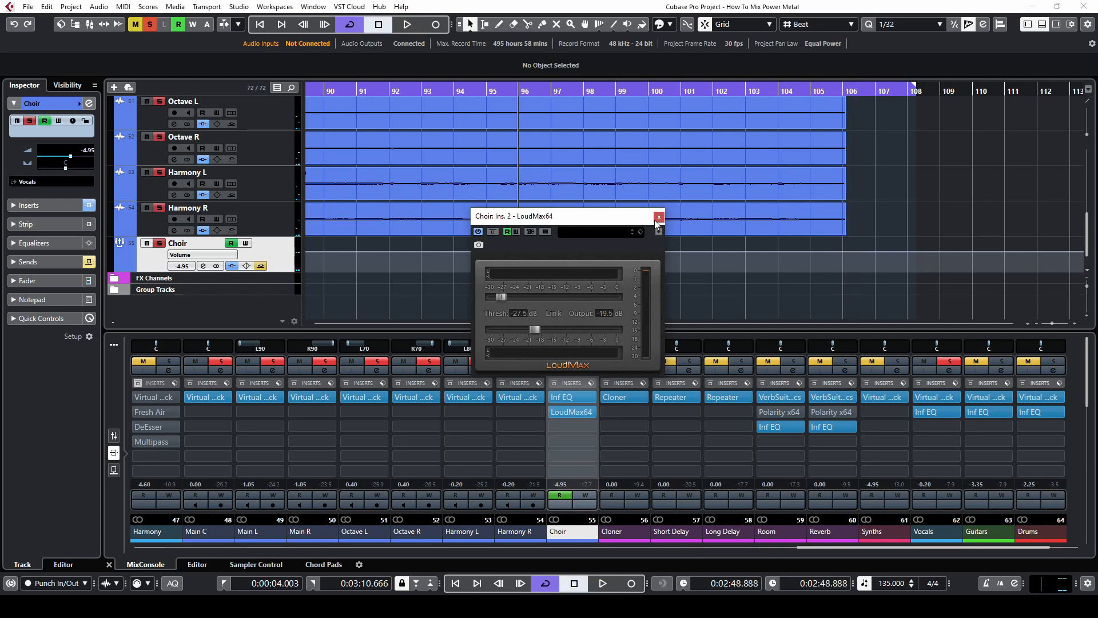
pyautogui.click(658, 217)
# Step: Compare the Choir channel with all its inserts bypassed and active together during playback, leaving them on
pyautogui.click(554, 385)
pyautogui.press('space')
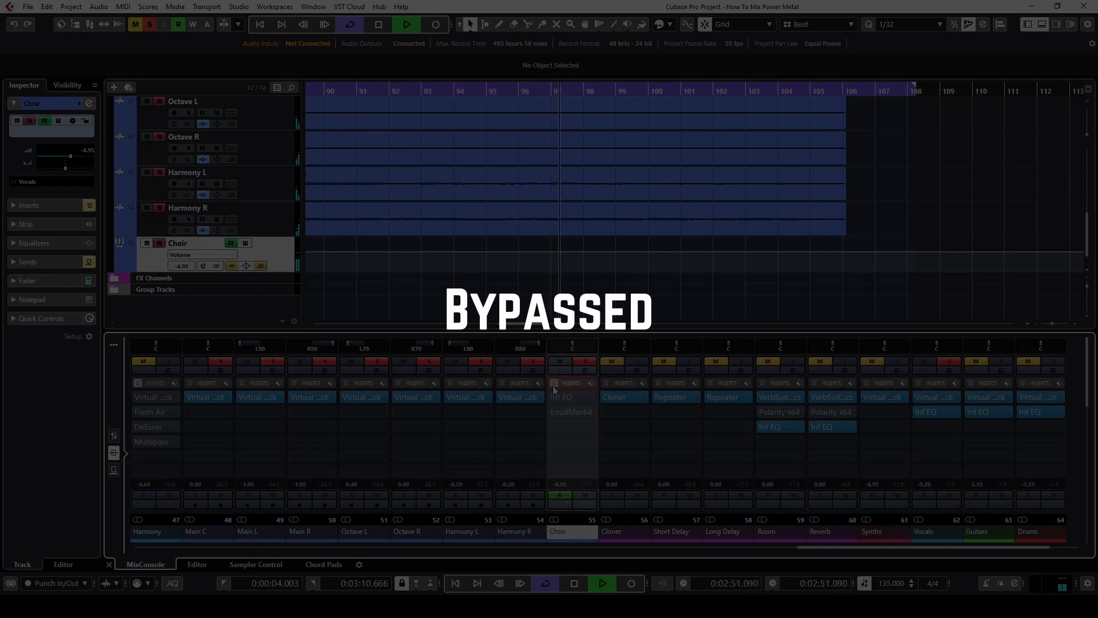
pyautogui.click(552, 386)
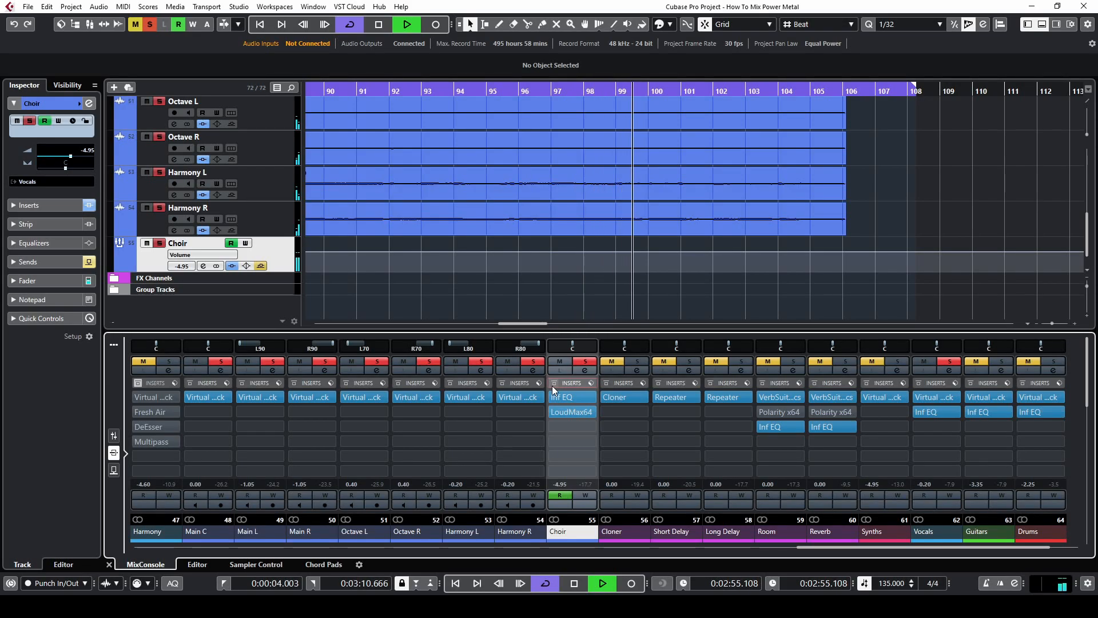
pyautogui.click(551, 386)
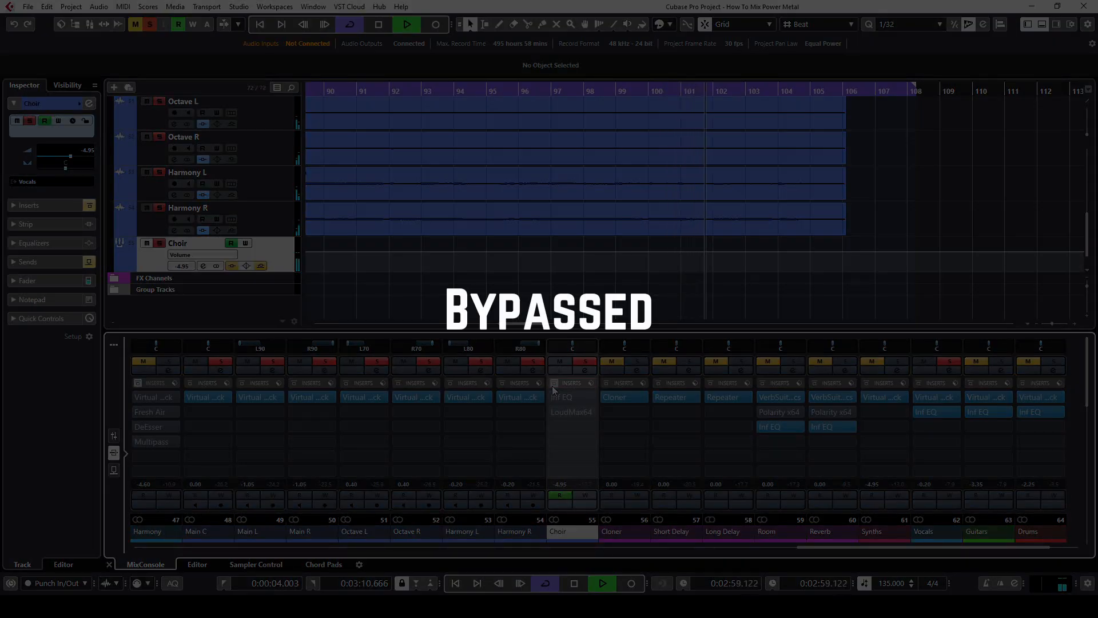
pyautogui.click(552, 386)
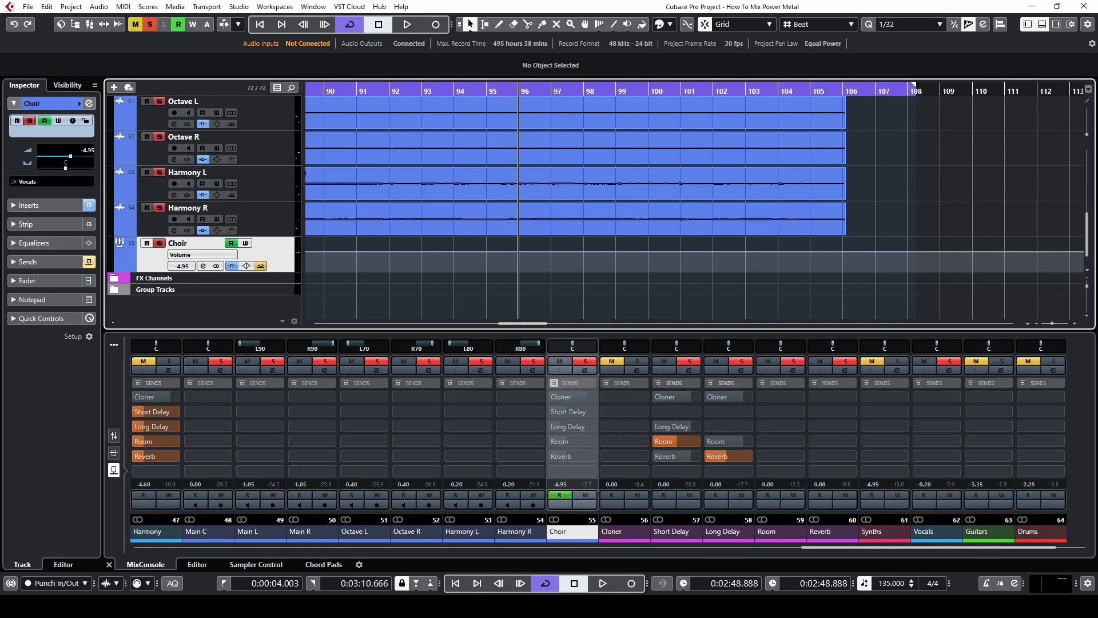
# Step: Compare the Choir channel with its delay, room and reverb sends active and bypassed, leave them active, and stop playback
pyautogui.click(552, 382)
pyautogui.press('space')
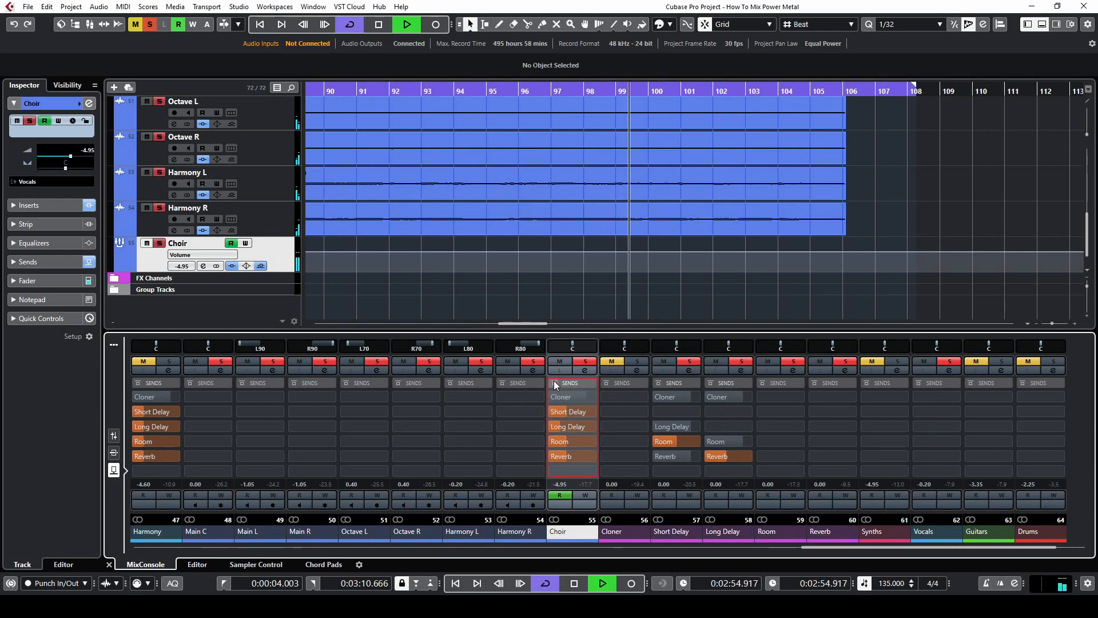
pyautogui.click(554, 382)
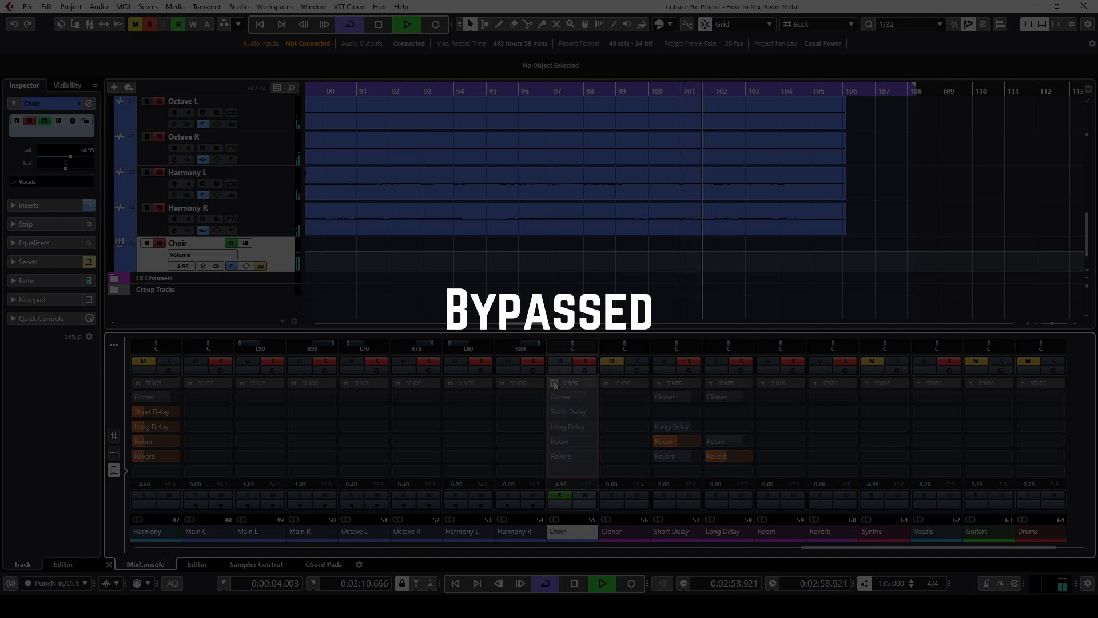
pyautogui.click(555, 383)
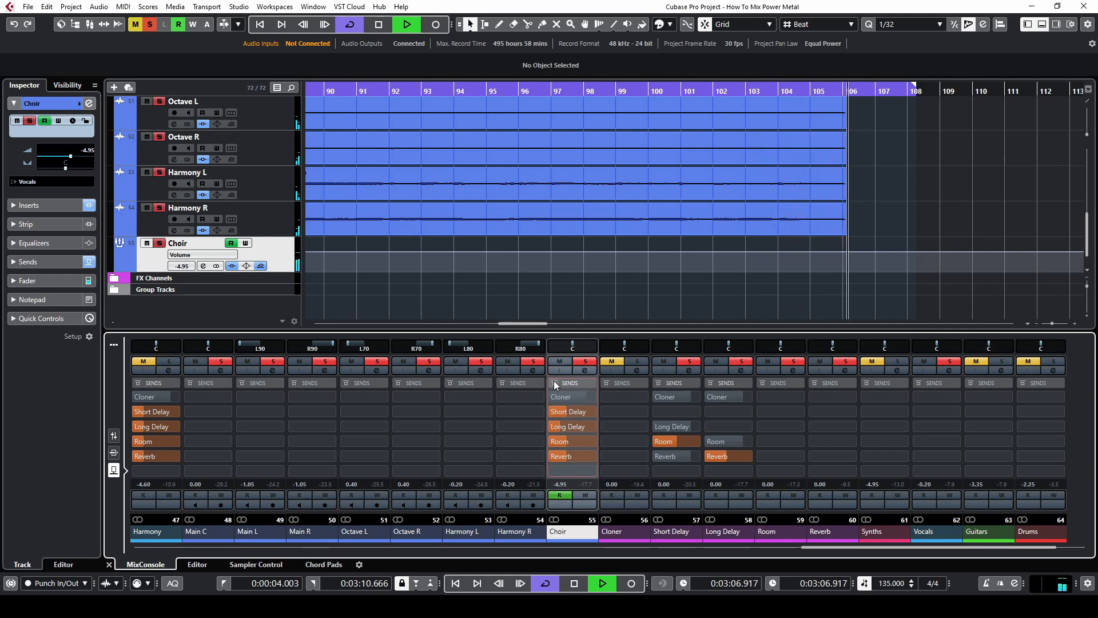
pyautogui.press('space')
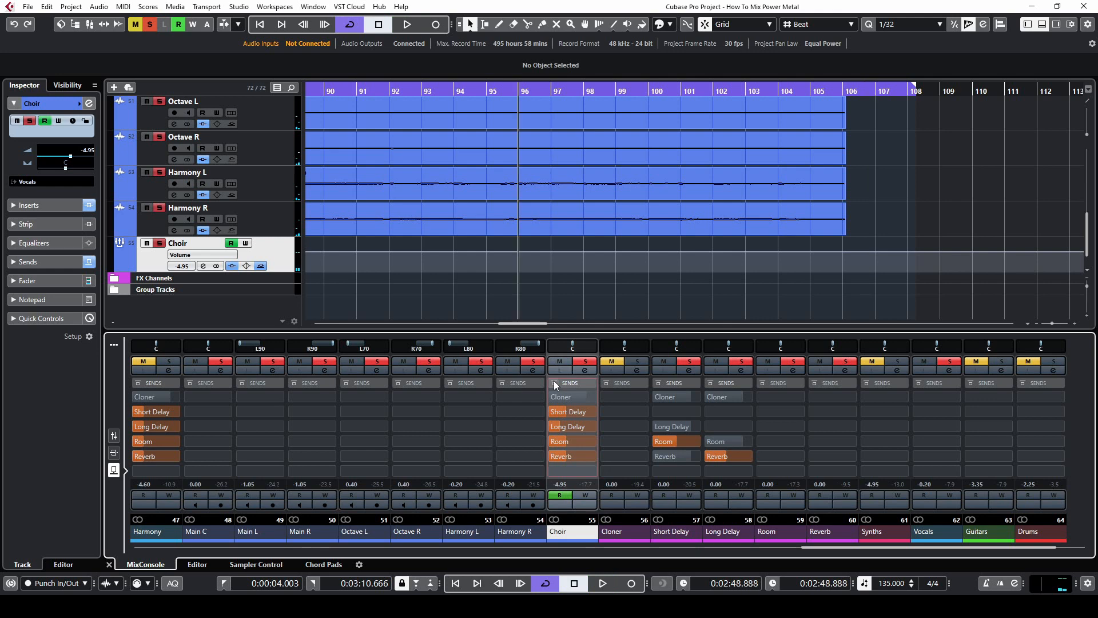